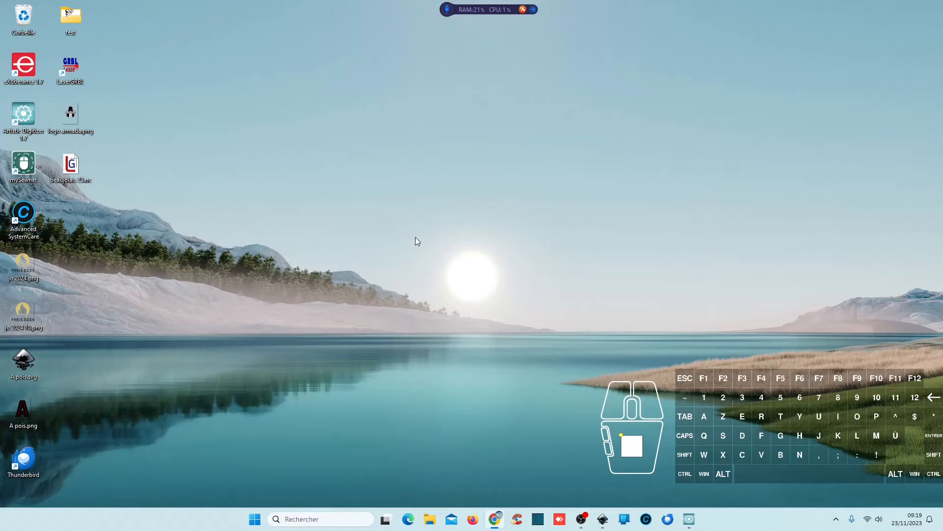
# Step: Switch to Inkscape and draw a circle about 50 mm in diameter in the upper part of the page
pyautogui.click(603, 519)
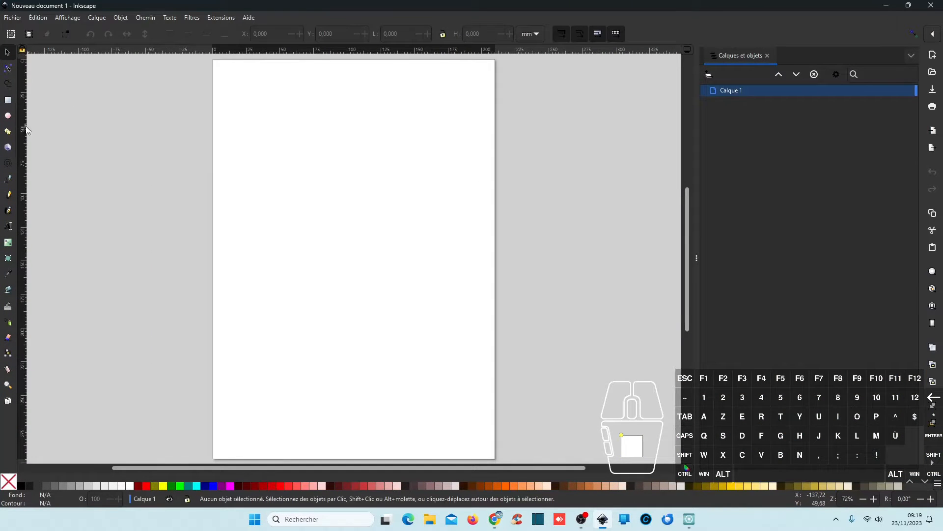
pyautogui.click(7, 119)
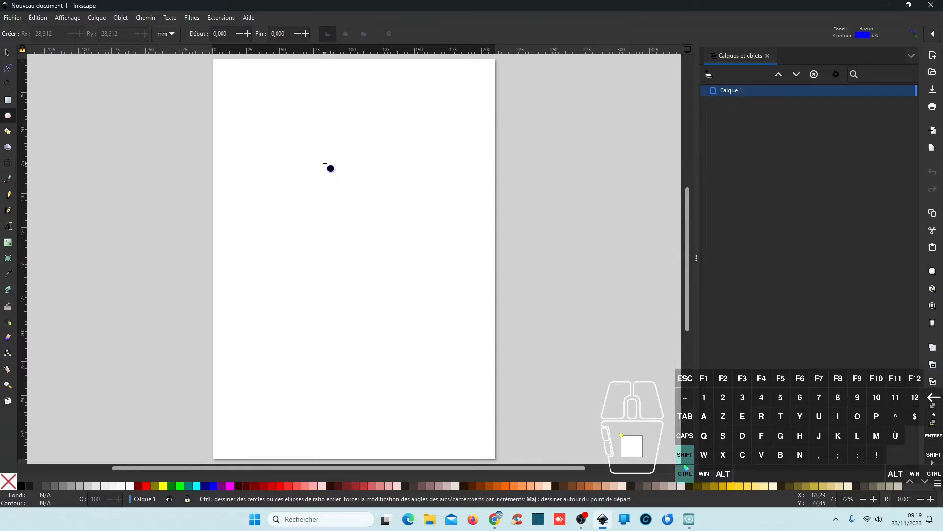
pyautogui.moveTo(325, 158); pyautogui.dragTo(346, 181)
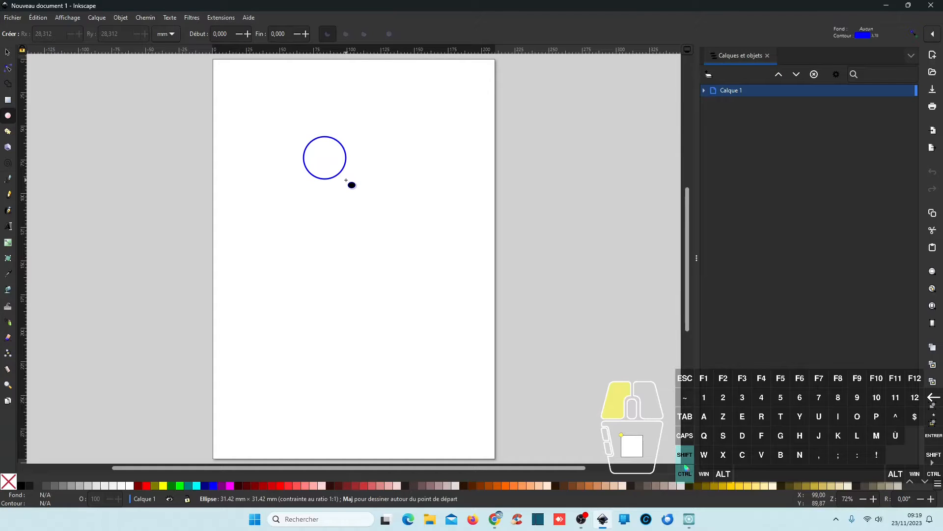
pyautogui.moveTo(346, 181); pyautogui.dragTo(361, 192)
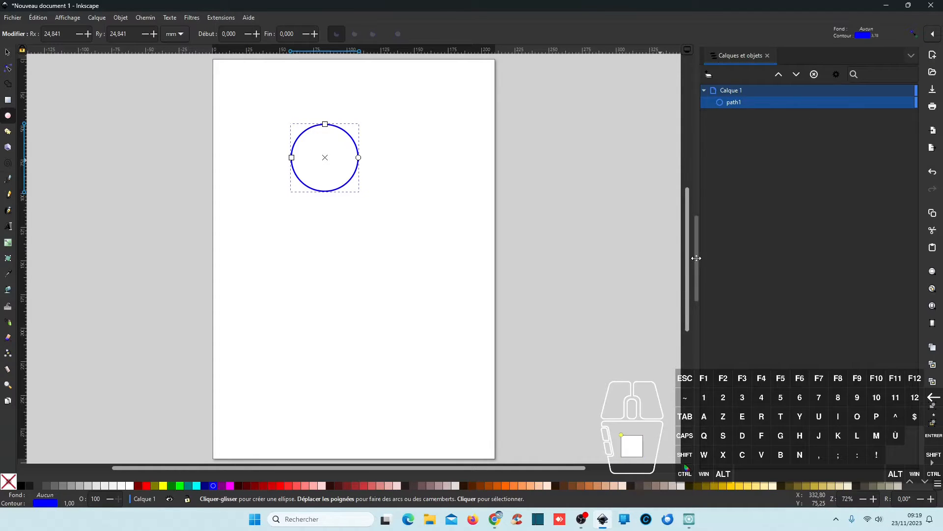
# Step: Widen the canvas area beside the objects list and convert the circle to a path
pyautogui.moveTo(696, 258); pyautogui.dragTo(740, 255)
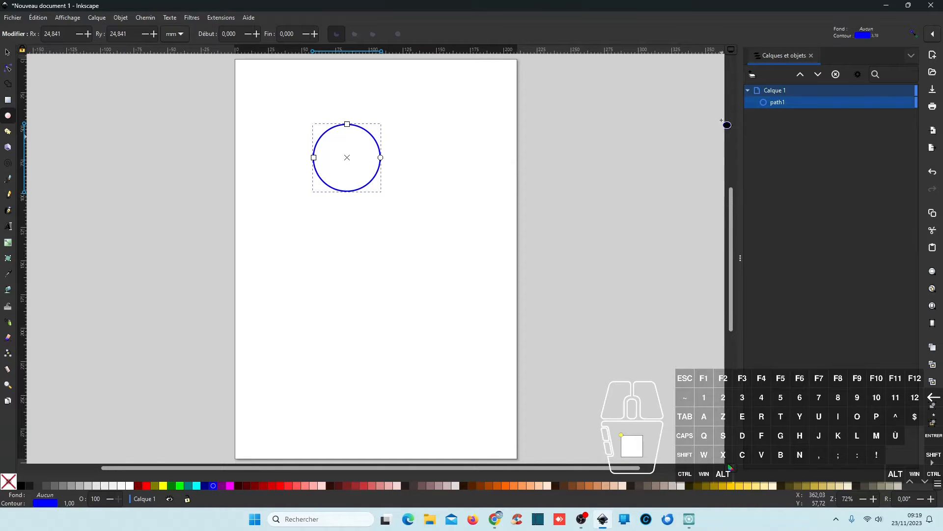
pyautogui.click(147, 19)
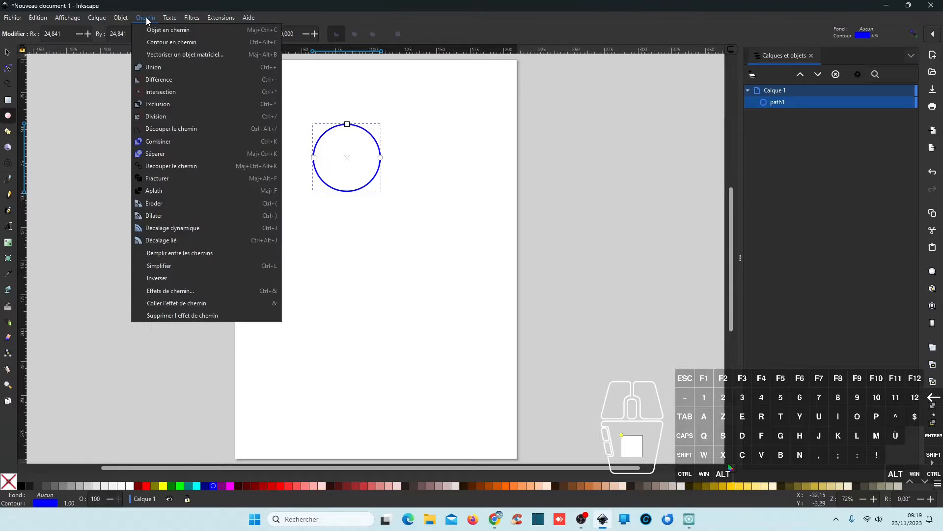
pyautogui.click(162, 31)
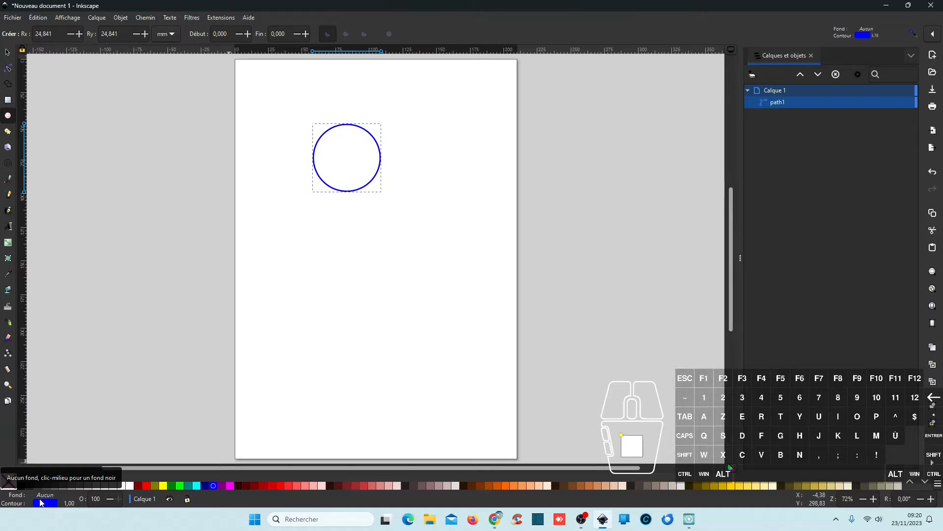
# Step: Duplicate the circle straight below the original and give the copy a red fill with no outline
pyautogui.click(8, 52)
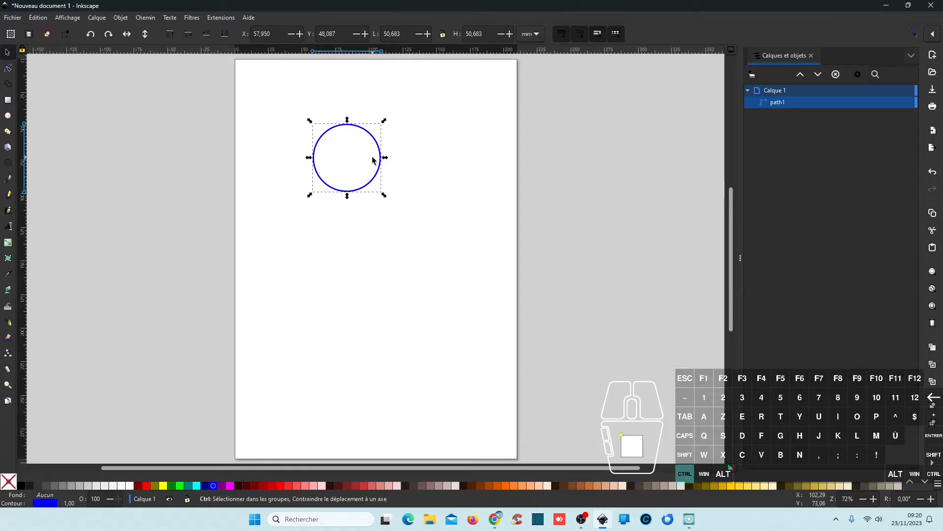
pyautogui.hotkey('ctrl', 'd')
pyautogui.moveTo(372, 192); pyautogui.dragTo(377, 270)
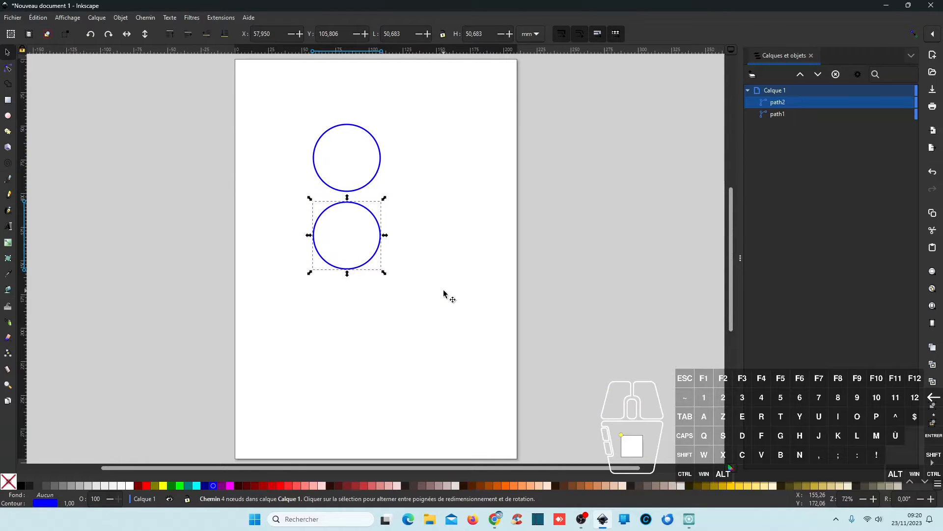
pyautogui.click(147, 489)
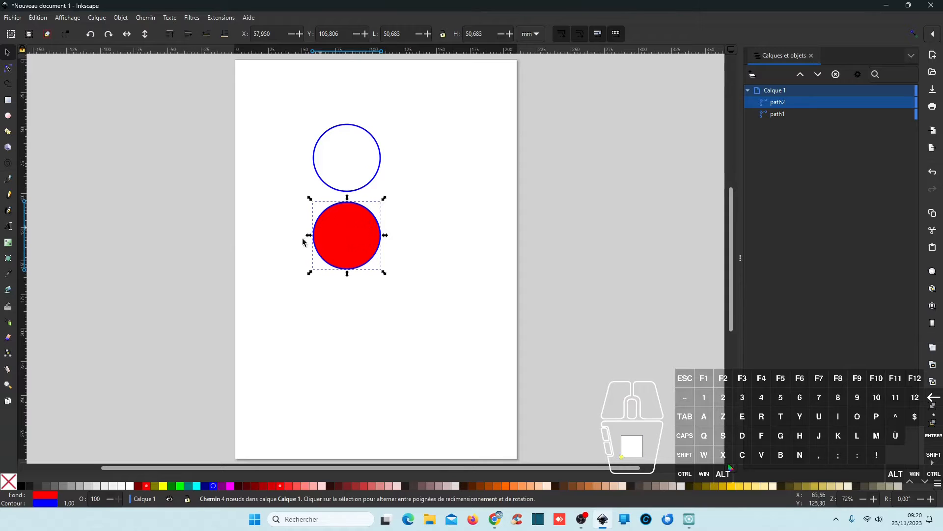
pyautogui.keyDown('shift'); pyautogui.click(14, 482); pyautogui.keyUp('shift')
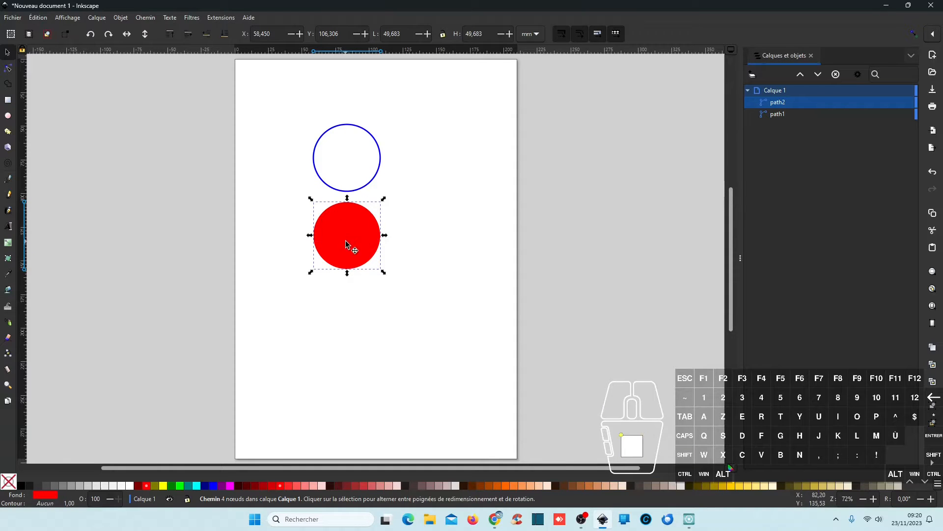
# Step: Duplicate the red circle directly beneath itself and add a blue outline to the copy
pyautogui.click(368, 148)
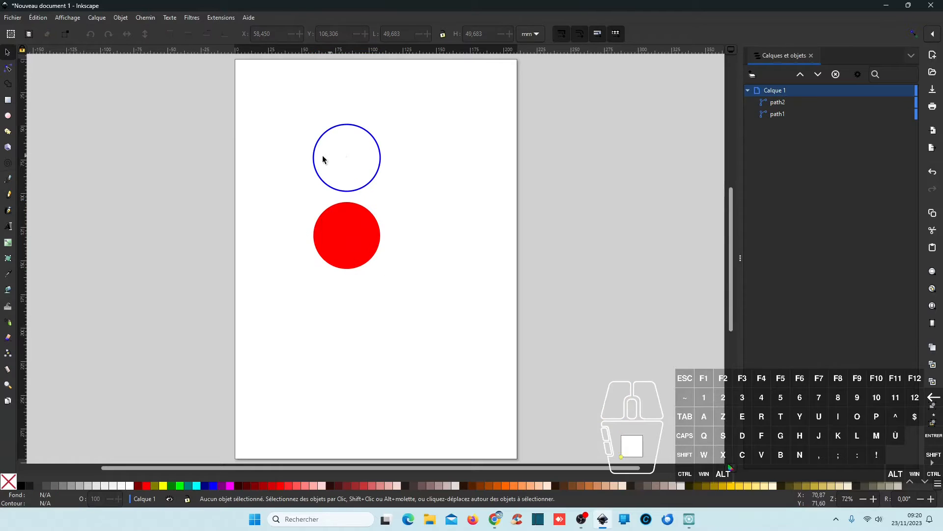
pyautogui.click(348, 190)
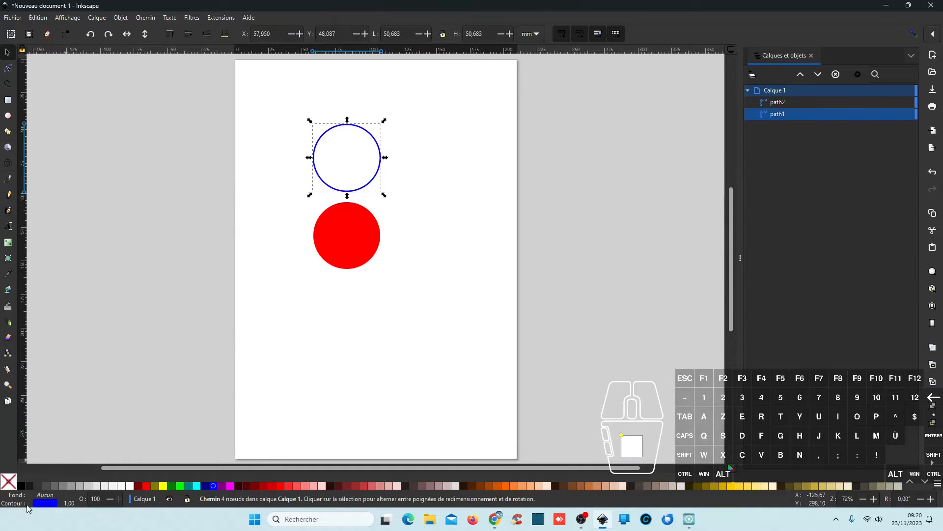
pyautogui.click(362, 225)
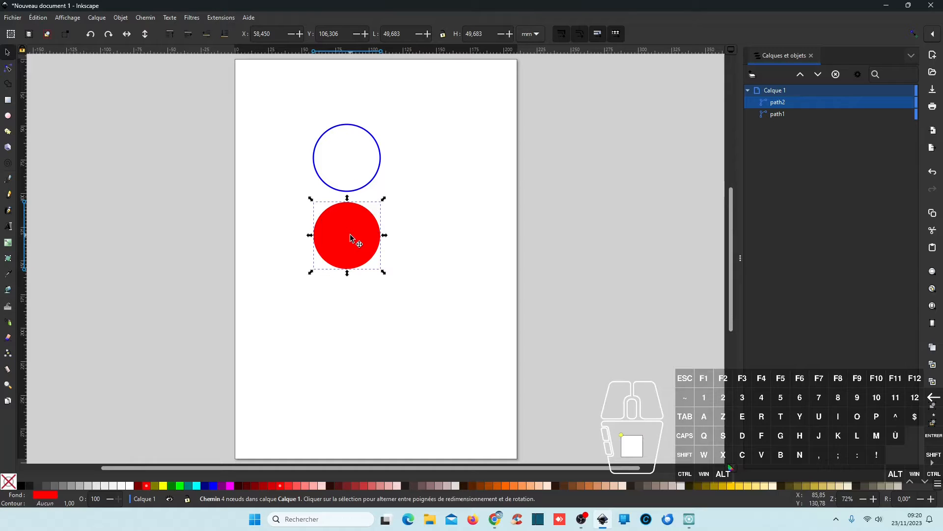
pyautogui.hotkey('ctrl', 'd')
pyautogui.moveTo(354, 247); pyautogui.dragTo(351, 326)
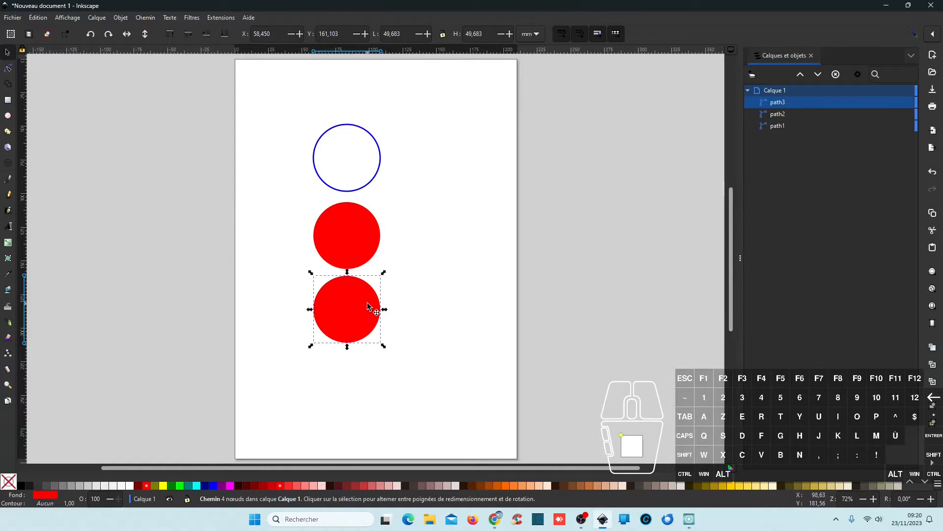
pyautogui.press('shift')
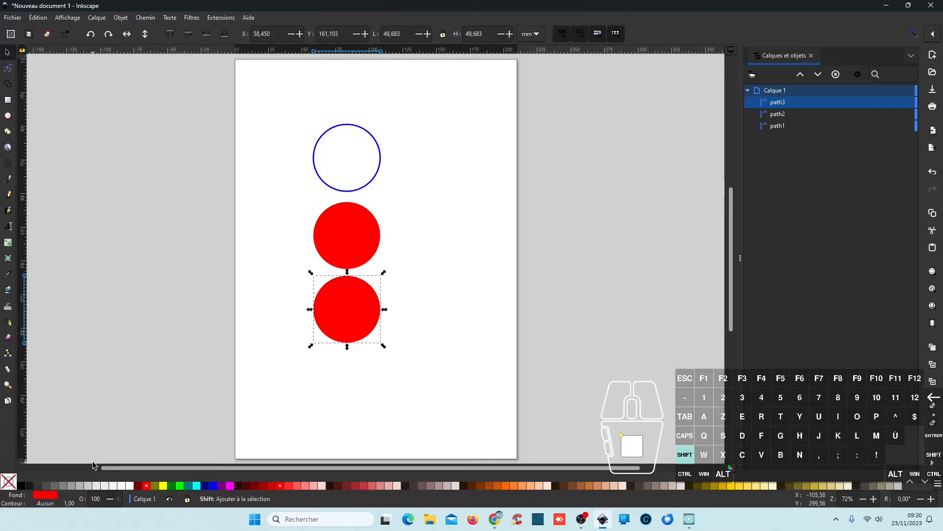
pyautogui.keyDown('shift'); pyautogui.click(213, 486); pyautogui.keyUp('shift')
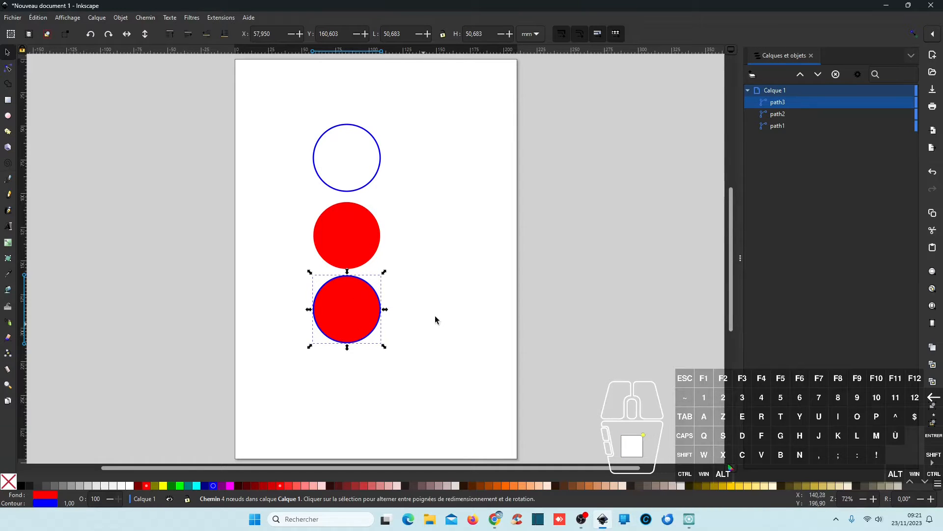
# Step: Place a copy of the outline-free red circle at the foot of the column and stack a copy of the blue outline circle on it
pyautogui.click(352, 247)
pyautogui.hotkey('ctrl', 'd')
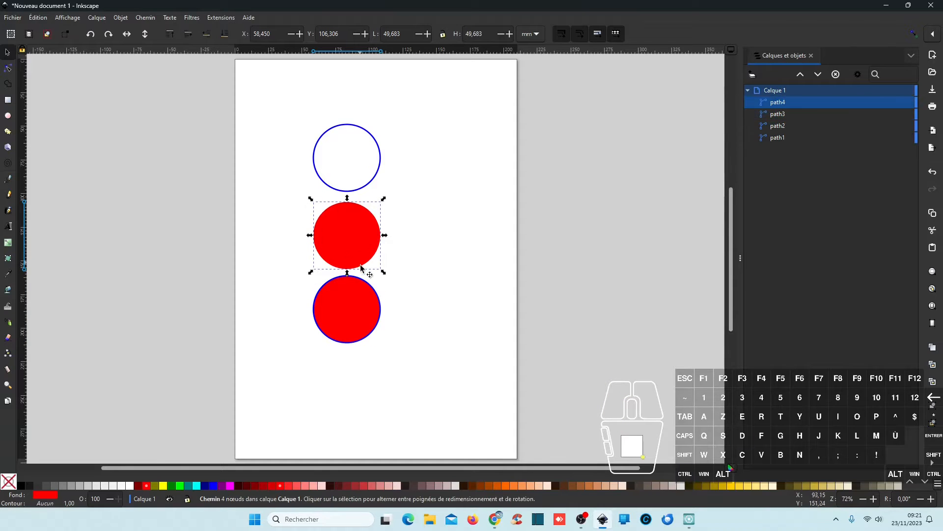
pyautogui.moveTo(357, 246); pyautogui.dragTo(359, 391)
pyautogui.click(352, 189)
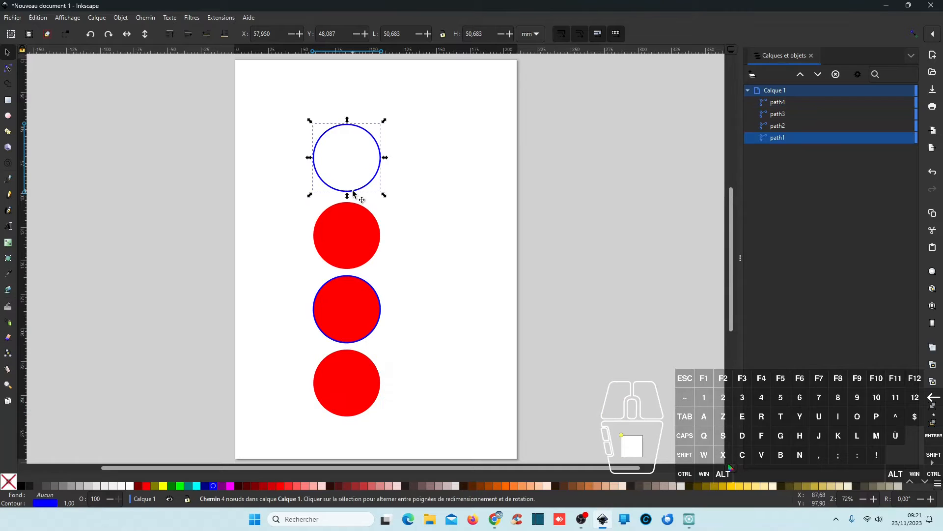
pyautogui.hotkey('ctrl', 'd')
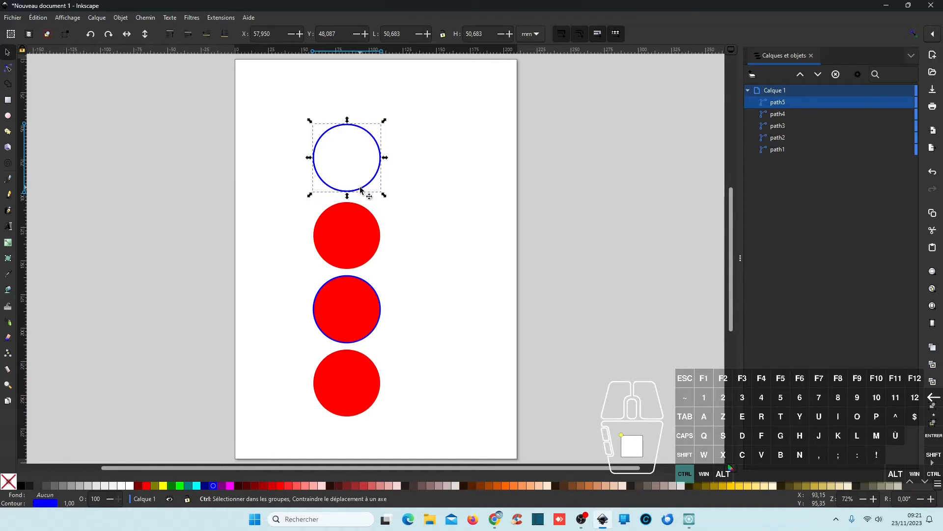
pyautogui.moveTo(368, 194); pyautogui.dragTo(376, 415)
pyautogui.click(471, 347)
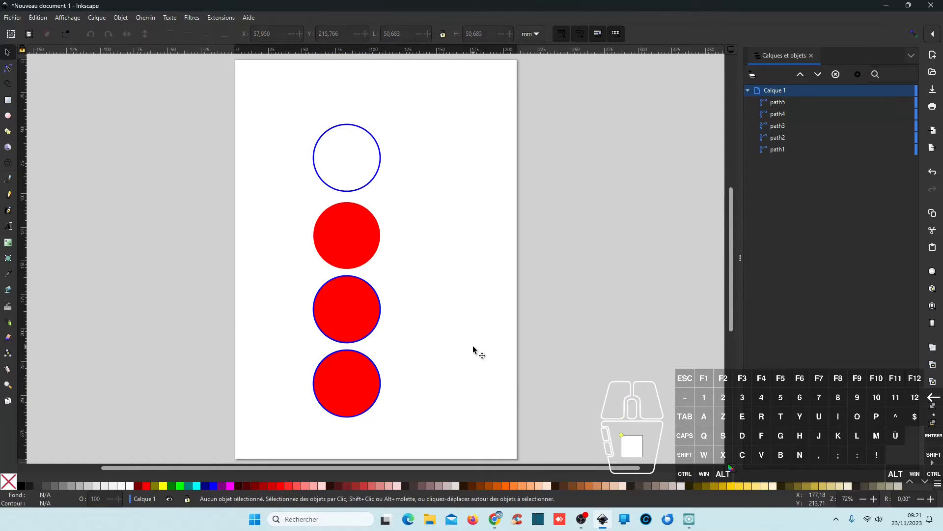
# Step: Rename the two stacked objects of the lowest circle: R for the red fill and C for the blue outline
pyautogui.click(354, 318)
pyautogui.click(354, 379)
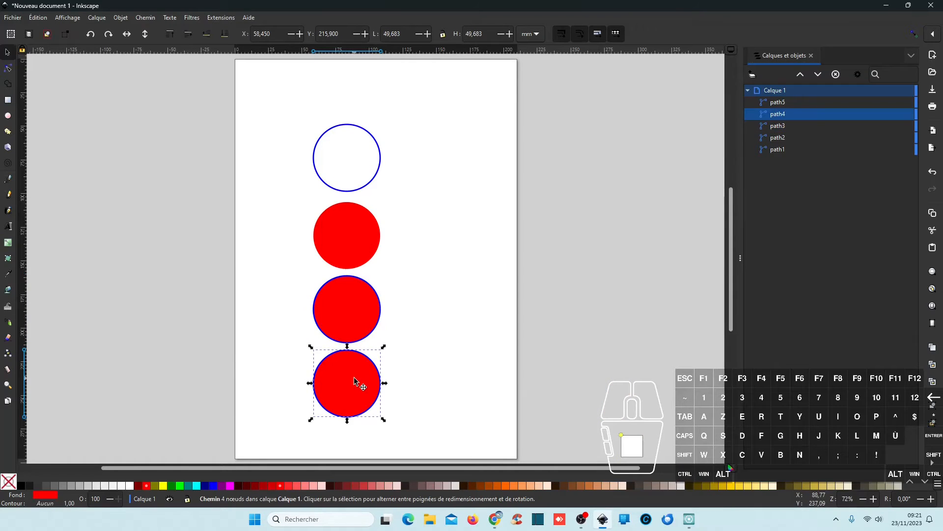
pyautogui.click(356, 382)
pyautogui.click(421, 435)
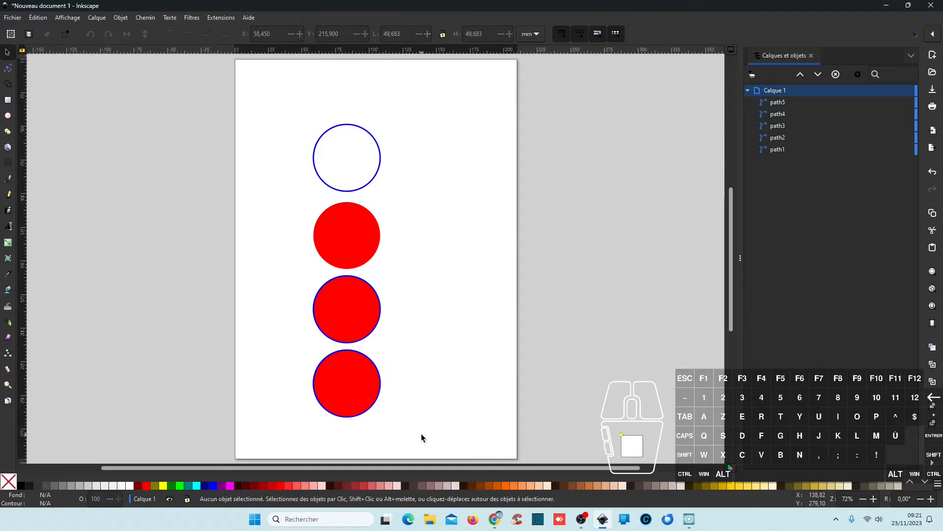
pyautogui.moveTo(420, 434); pyautogui.dragTo(285, 344)
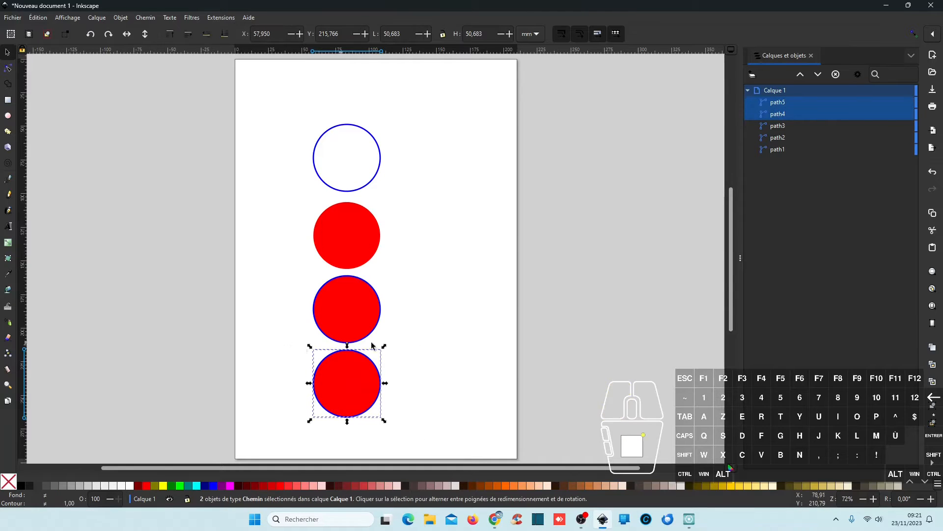
pyautogui.click(787, 113)
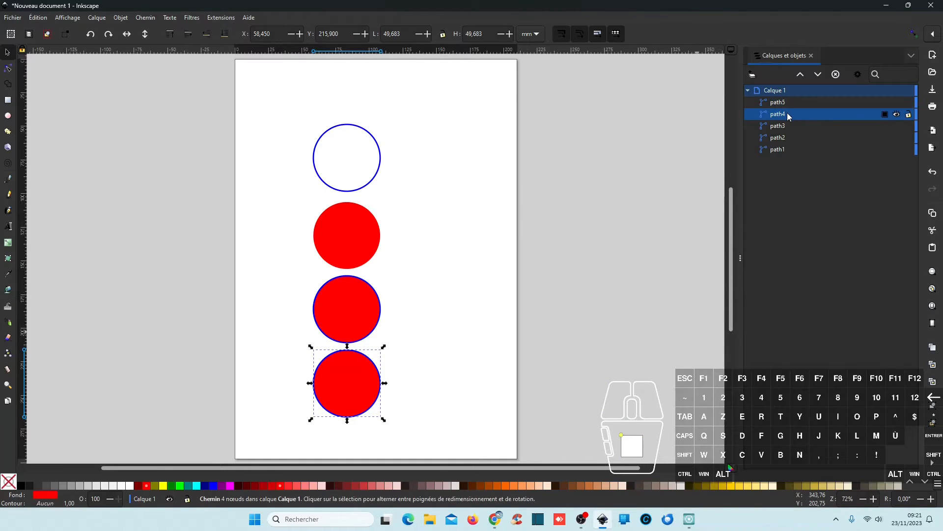
pyautogui.click(785, 113)
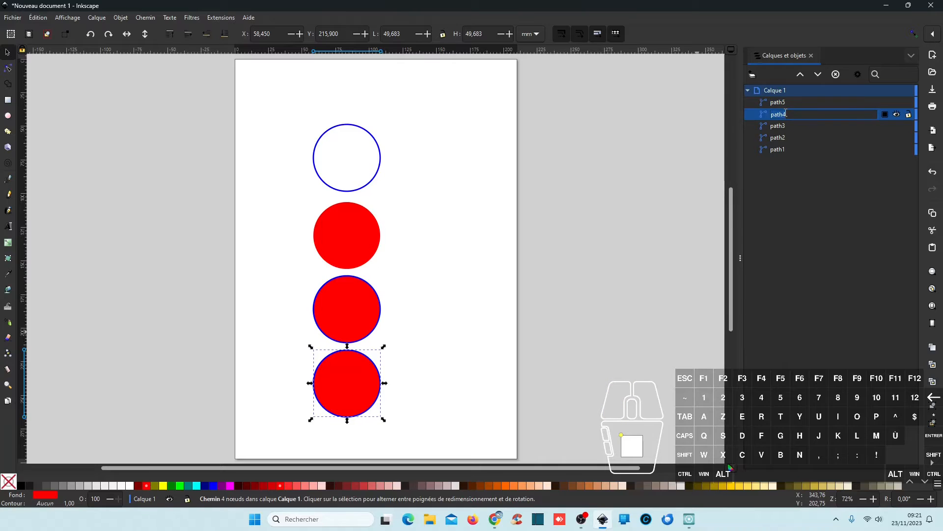
pyautogui.write('R')
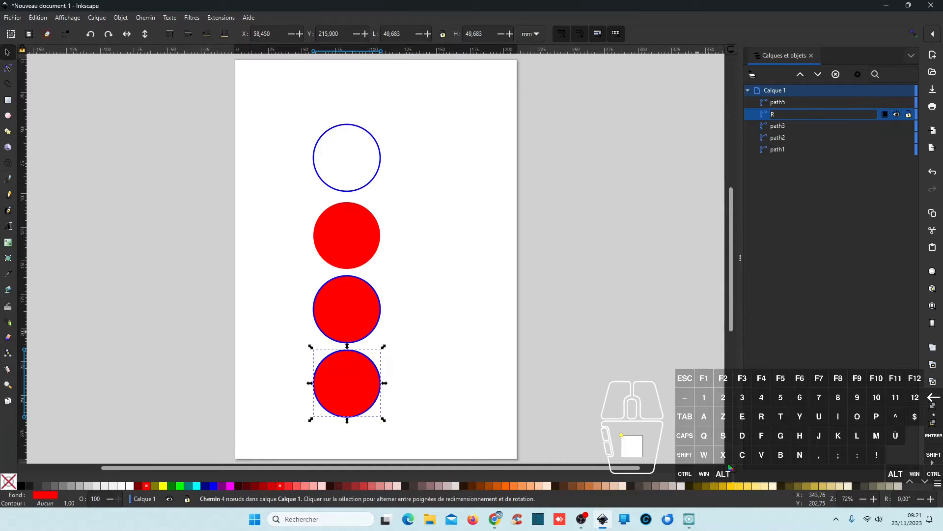
pyautogui.click(792, 102)
pyautogui.click(792, 102)
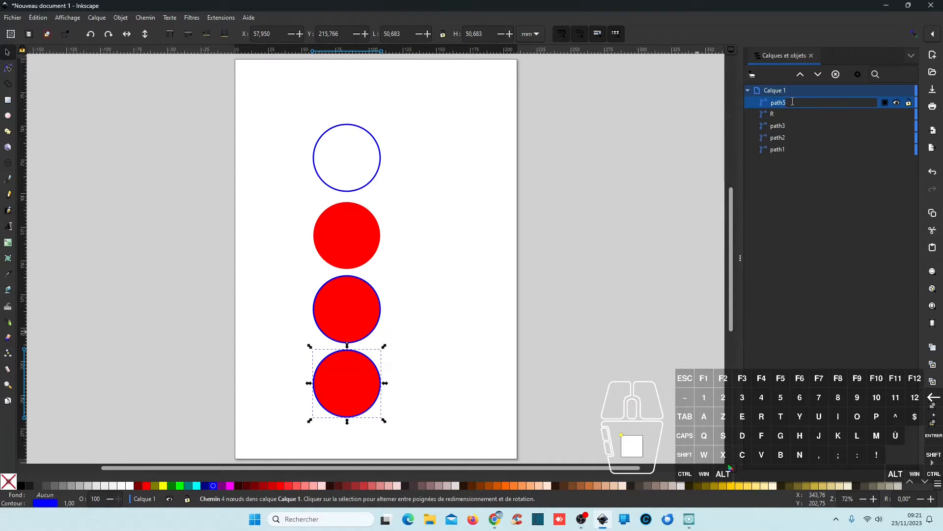
pyautogui.write('C')
# Step: Rename the third circle RC and the second circle R, and enter C as the name of the uppermost outline circle
pyautogui.click(785, 129)
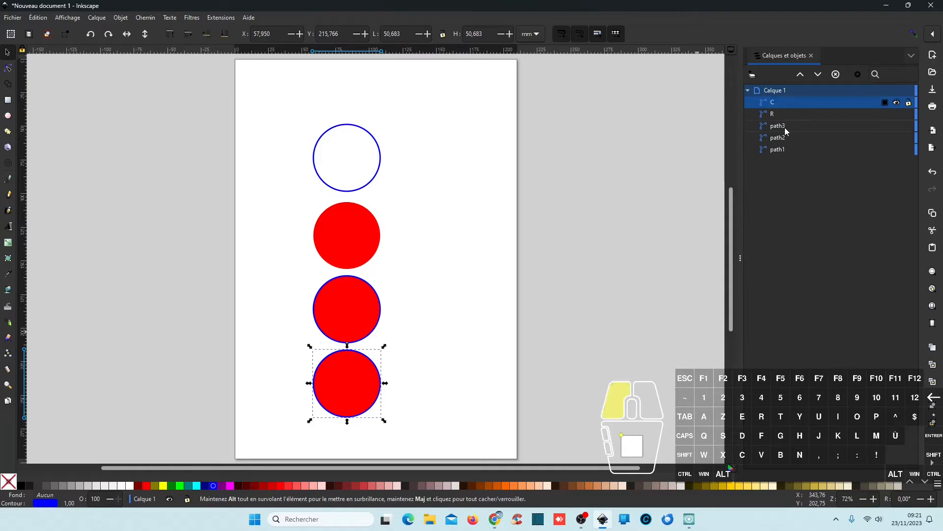
pyautogui.click(785, 129)
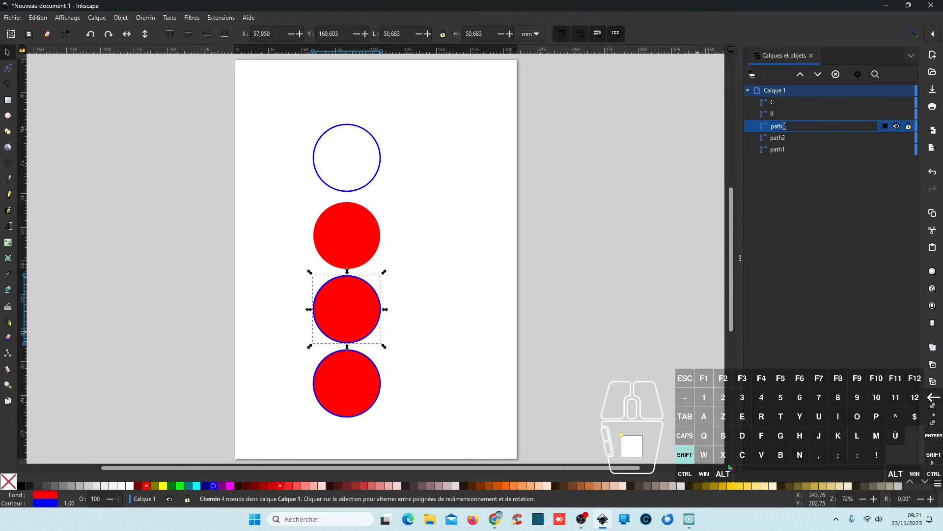
pyautogui.write('RC')
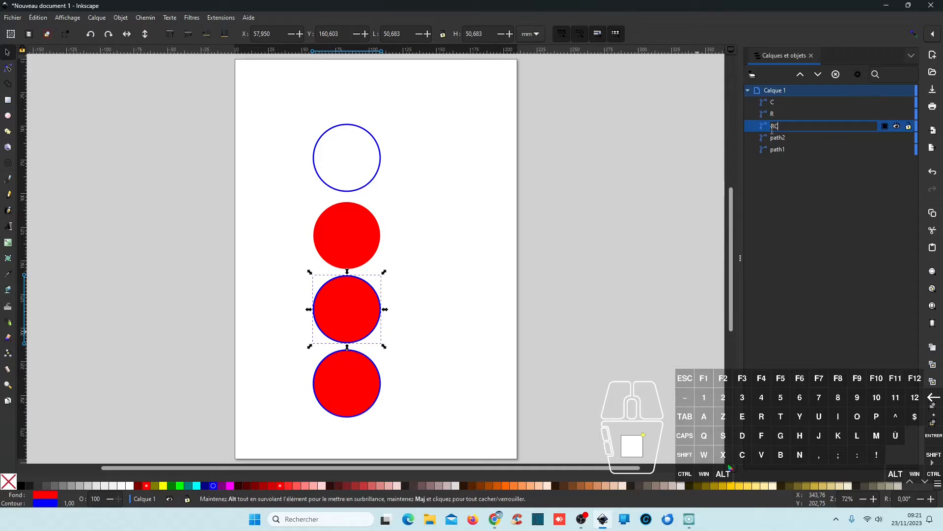
pyautogui.click(781, 139)
pyautogui.click(781, 140)
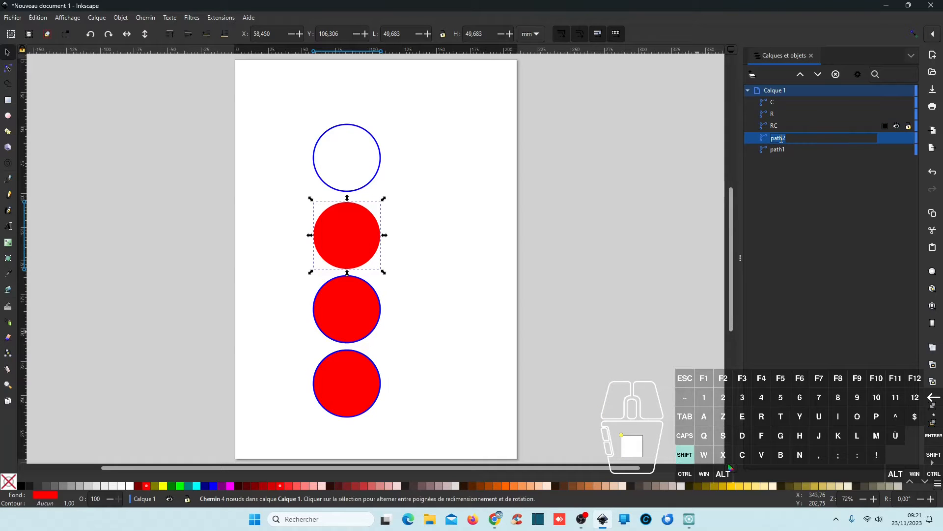
pyautogui.write('R')
pyautogui.click(789, 150)
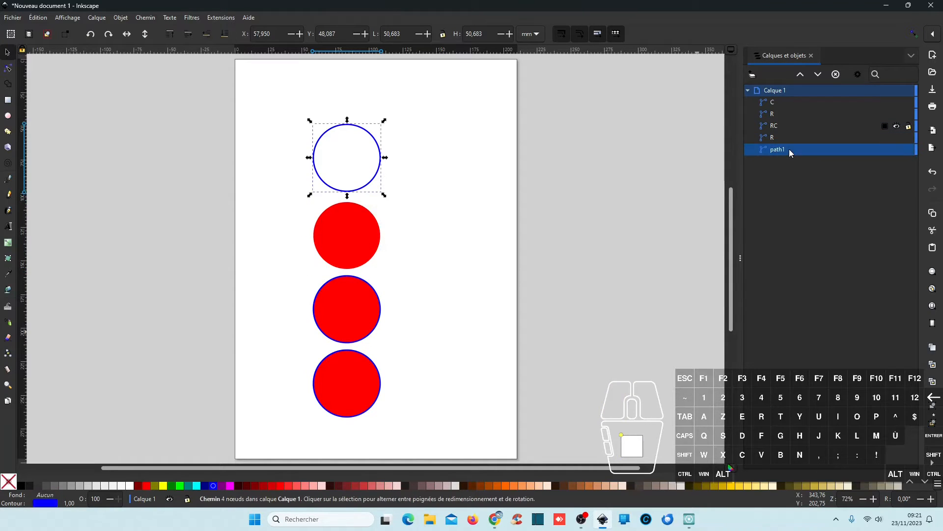
pyautogui.click(789, 151)
pyautogui.write('C')
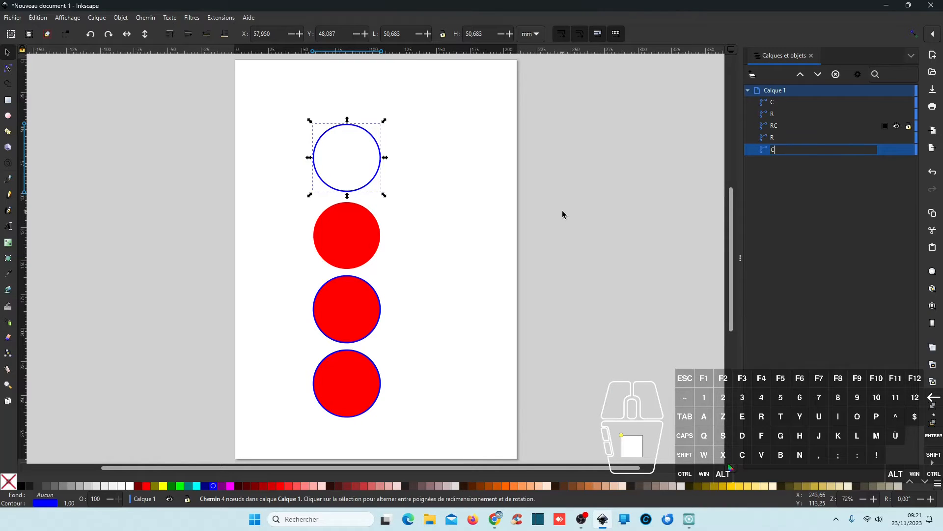
# Step: Save the drawing as an Inkscape SVG named essai contour in the créations folder
pyautogui.hotkey('ctrl', 's')
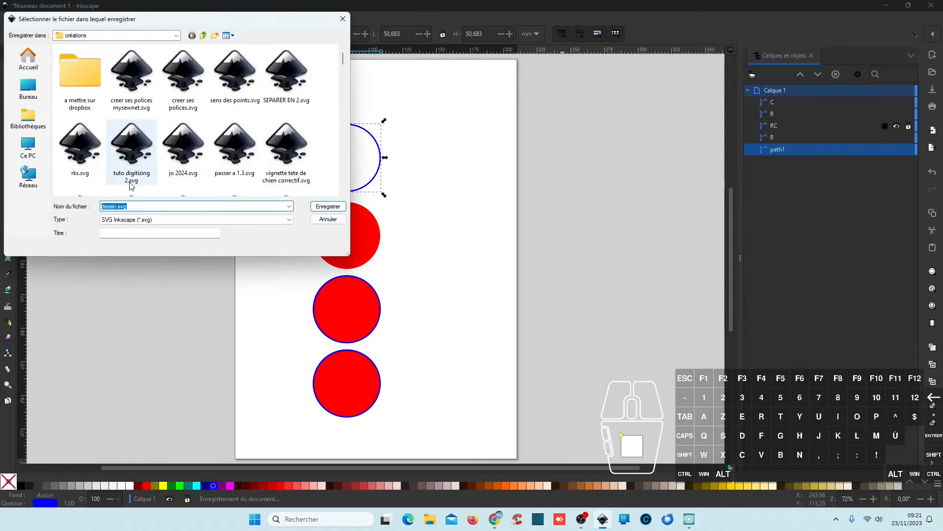
pyautogui.write('essa')
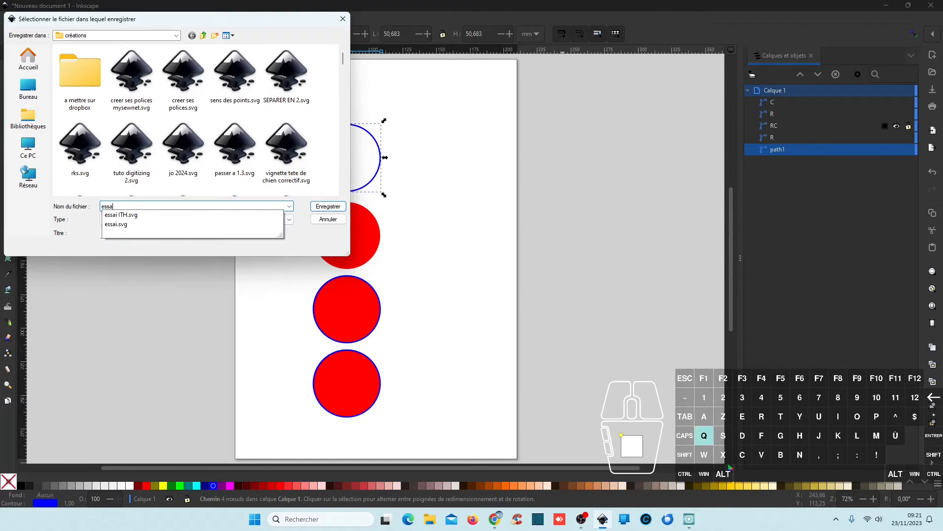
pyautogui.write('i contou')
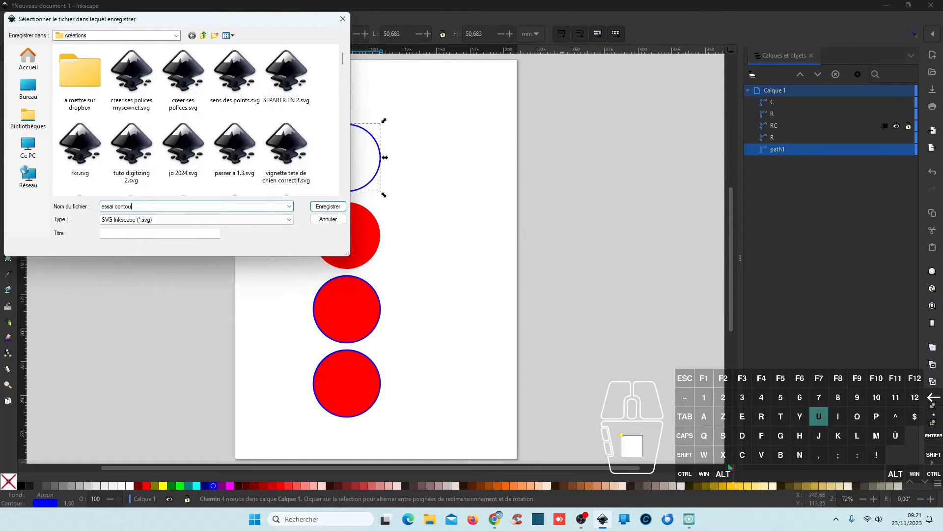
pyautogui.write('r')
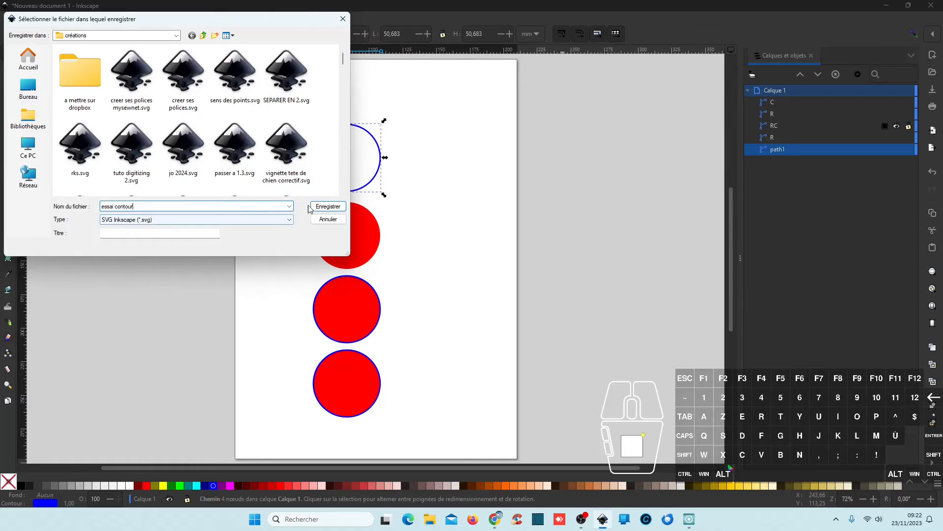
pyautogui.click(328, 206)
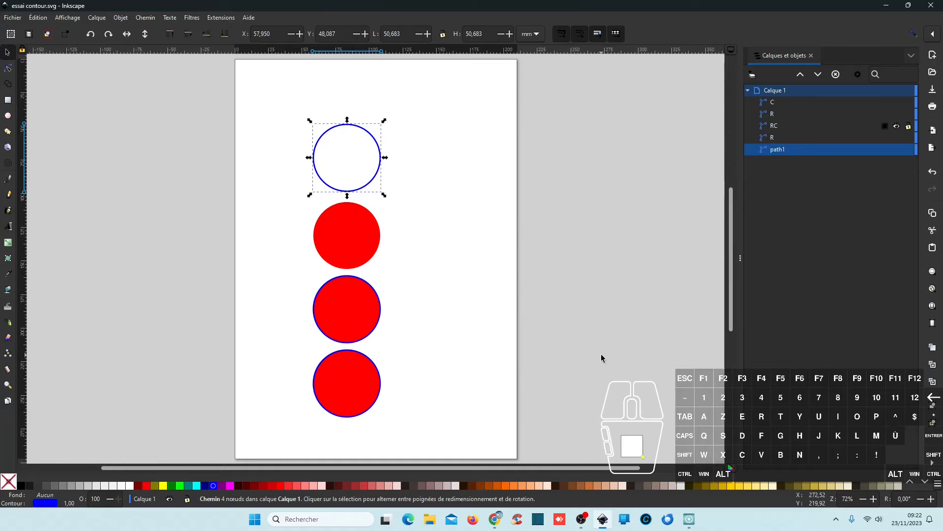
# Step: Switch to Artistic Digitizer and open the recent file essai contour.svg
pyautogui.click(887, 6)
pyautogui.click(691, 520)
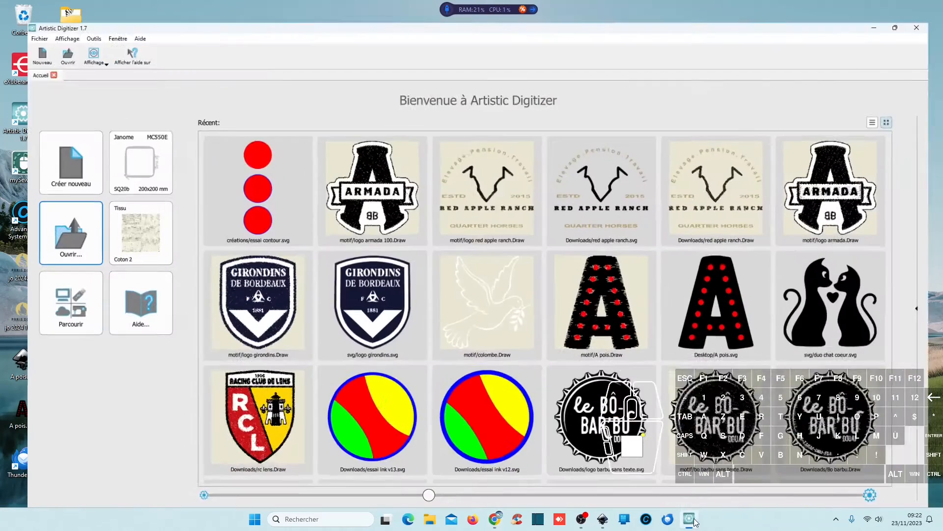
pyautogui.click(261, 203)
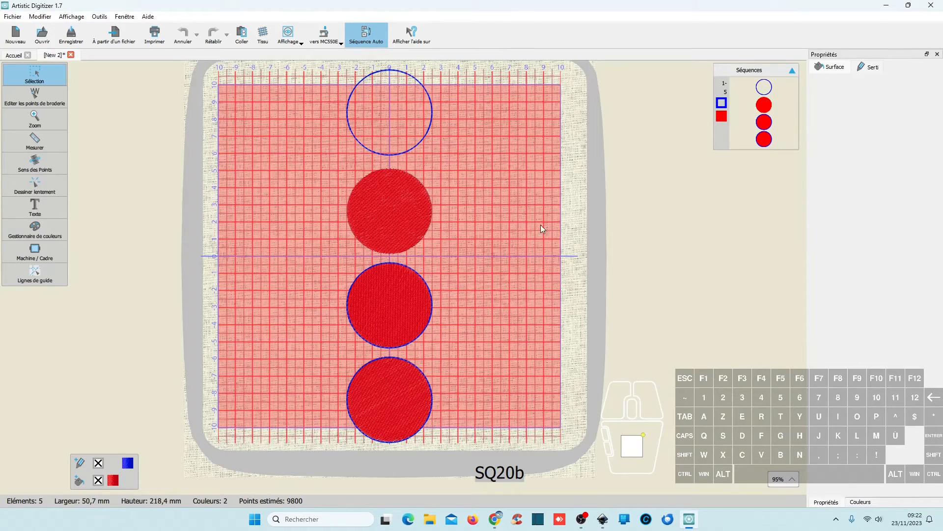
# Step: Change the hoop to the Janome MC550E's RE28b, 200x280 mm, and turn off automatic sequencing
pyautogui.click(324, 35)
pyautogui.click(351, 77)
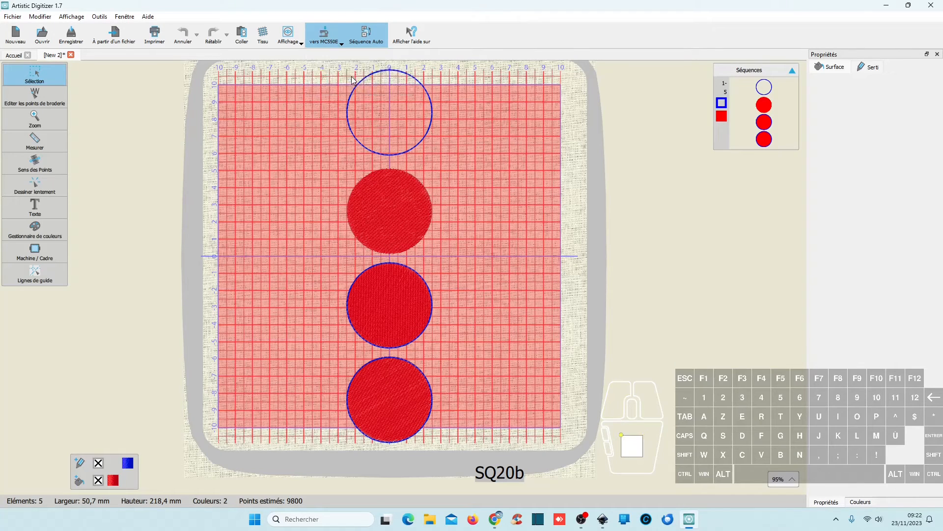
pyautogui.scroll(-2, 459, 308)
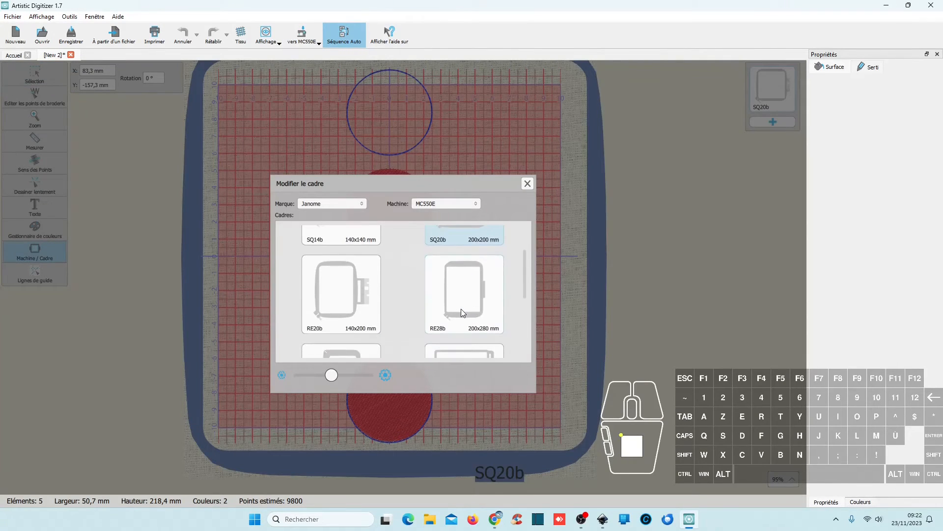
pyautogui.doubleClick(462, 304)
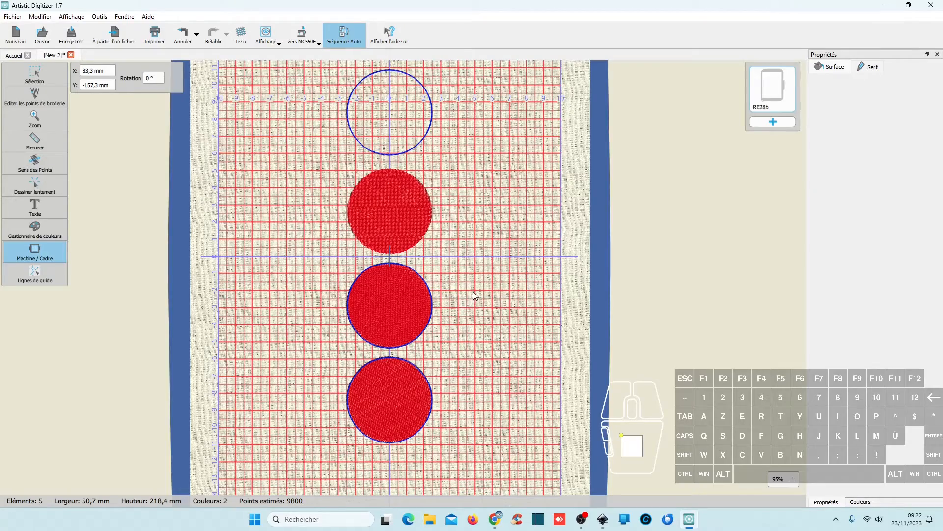
pyautogui.keyDown('ctrl'); pyautogui.scroll(-3, 475, 293); pyautogui.keyUp('ctrl')
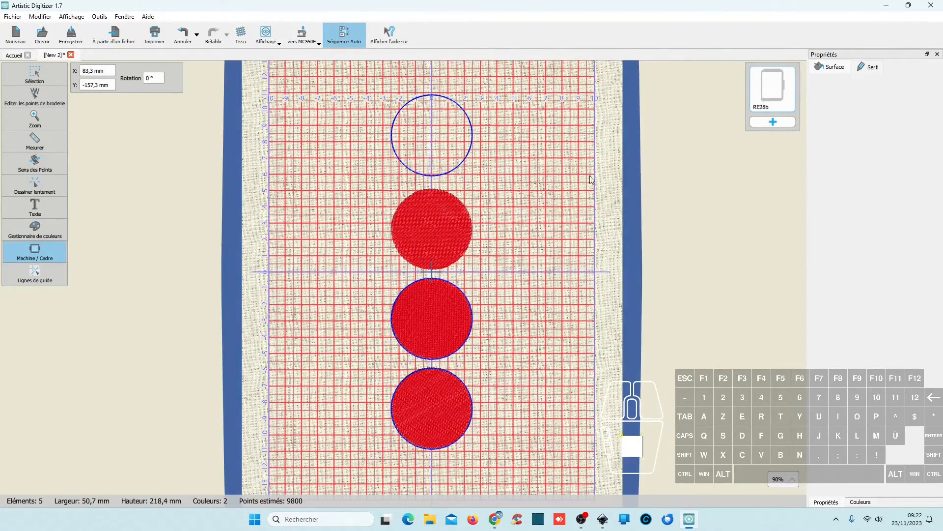
pyautogui.click(44, 71)
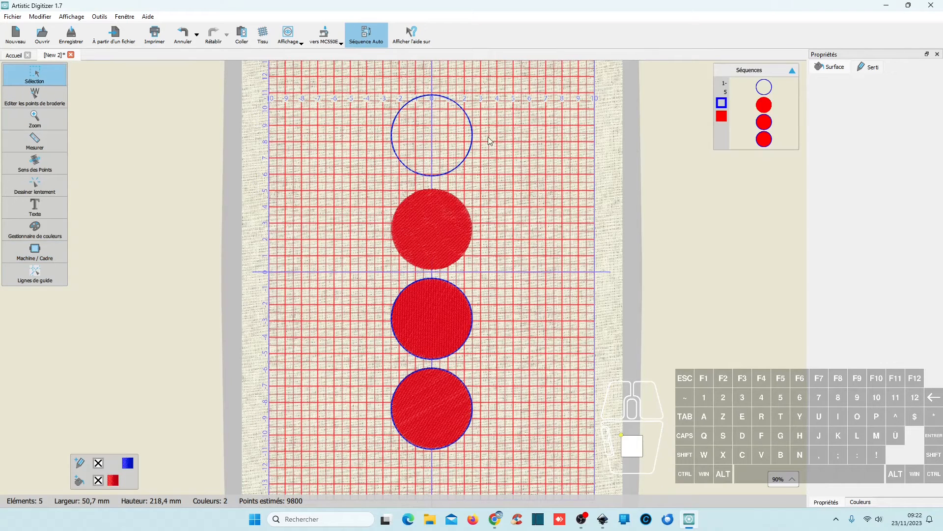
pyautogui.click(369, 39)
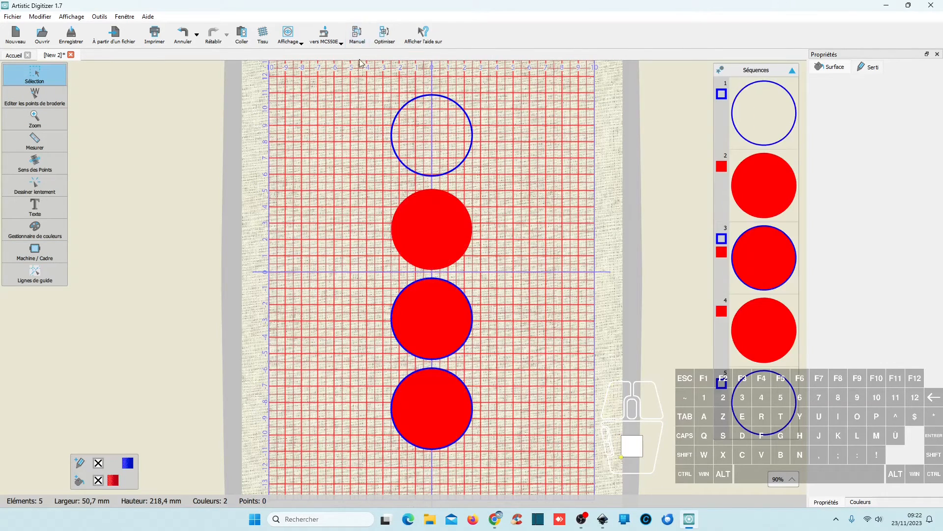
# Step: Examine the stitch properties of the outline circle, the fill-only circle, the combined circle and the lowest circle's red fill
pyautogui.click(473, 137)
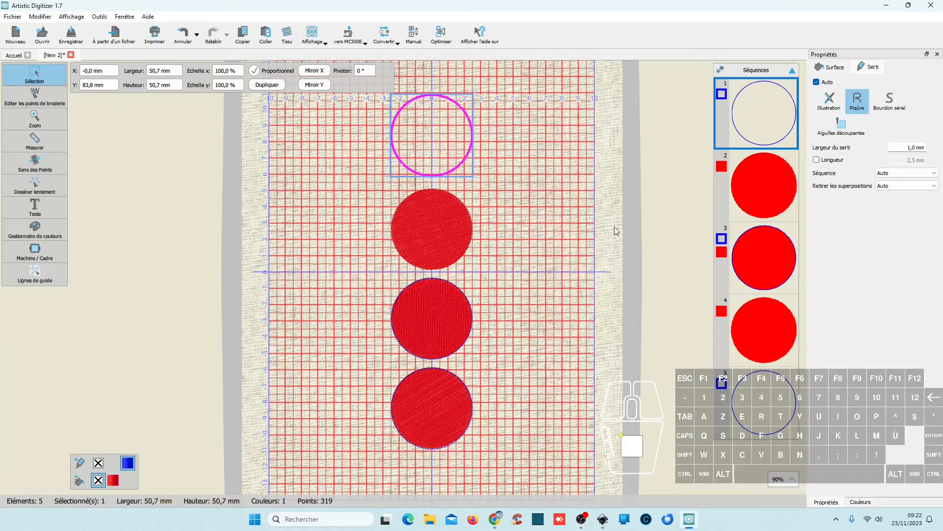
pyautogui.click(443, 229)
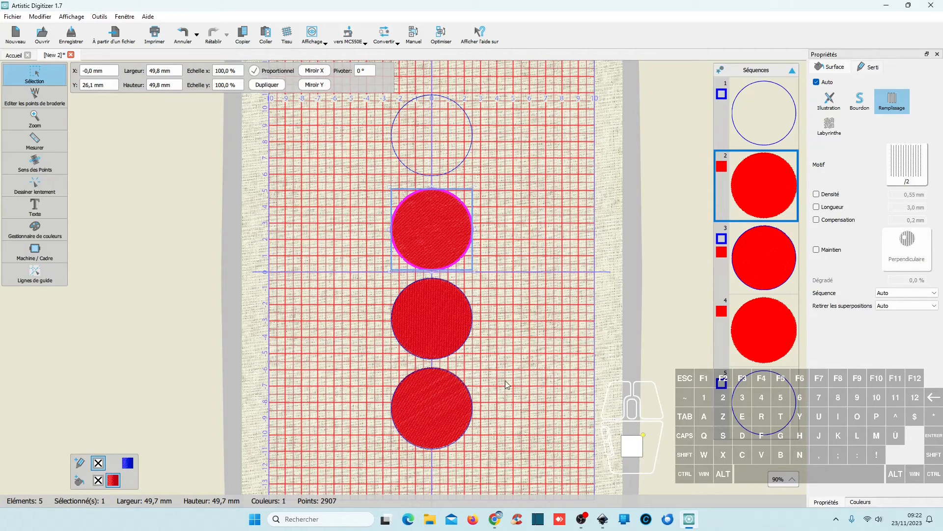
pyautogui.click(431, 315)
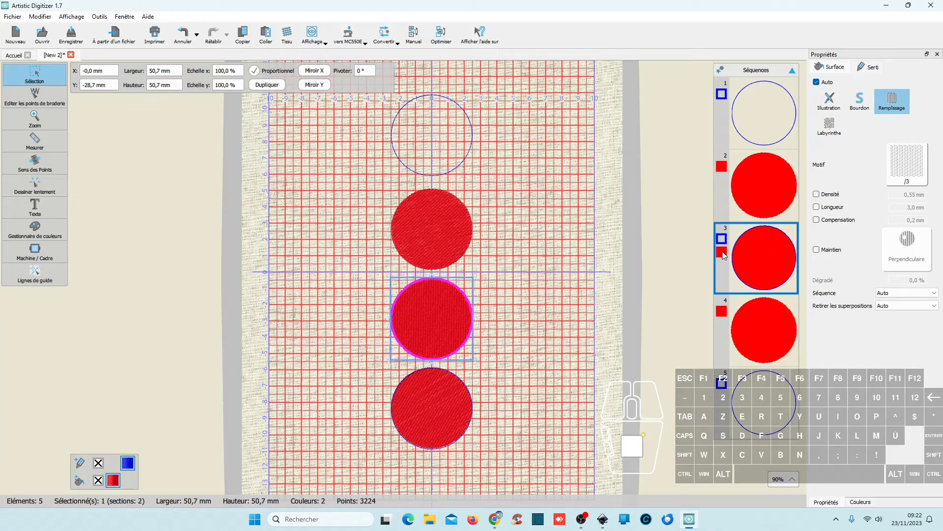
pyautogui.click(777, 332)
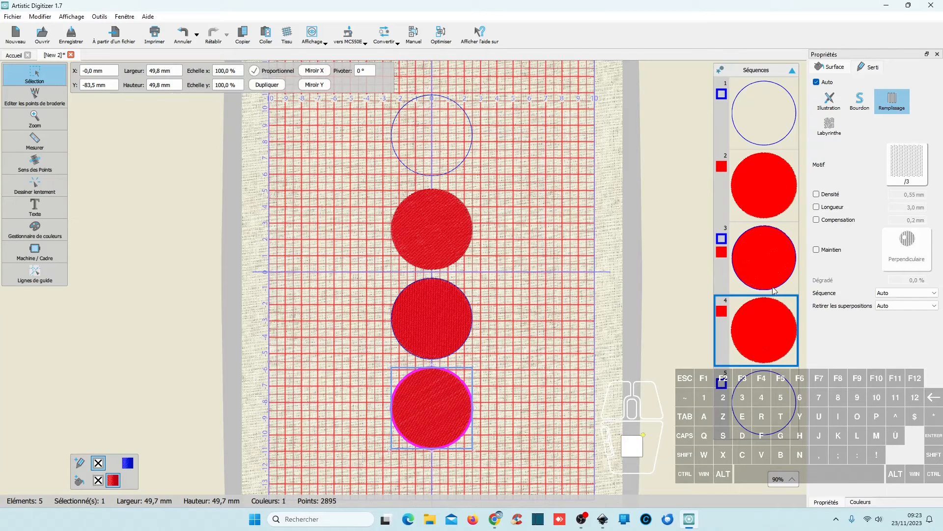
# Step: Compare the combined third circle with the lowest one, selecting the lowest circle's fill alone and together with its stacked outline
pyautogui.click(441, 322)
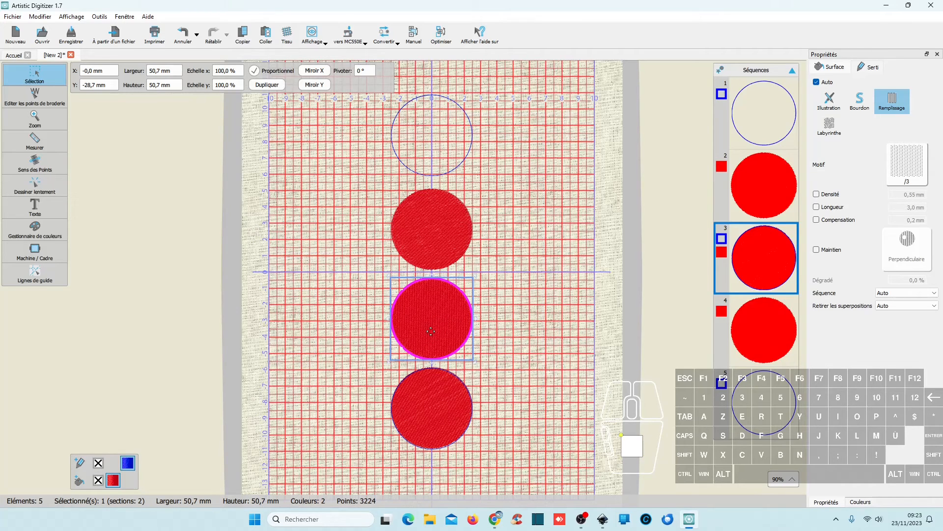
pyautogui.click(432, 408)
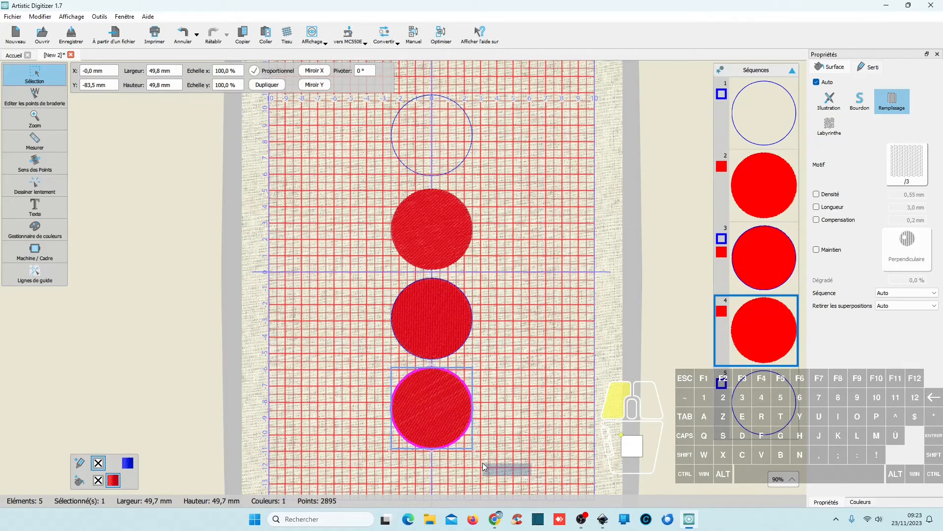
pyautogui.scroll(-1, 486, 470)
pyautogui.click(417, 423)
pyautogui.moveTo(429, 414); pyautogui.dragTo(328, 323)
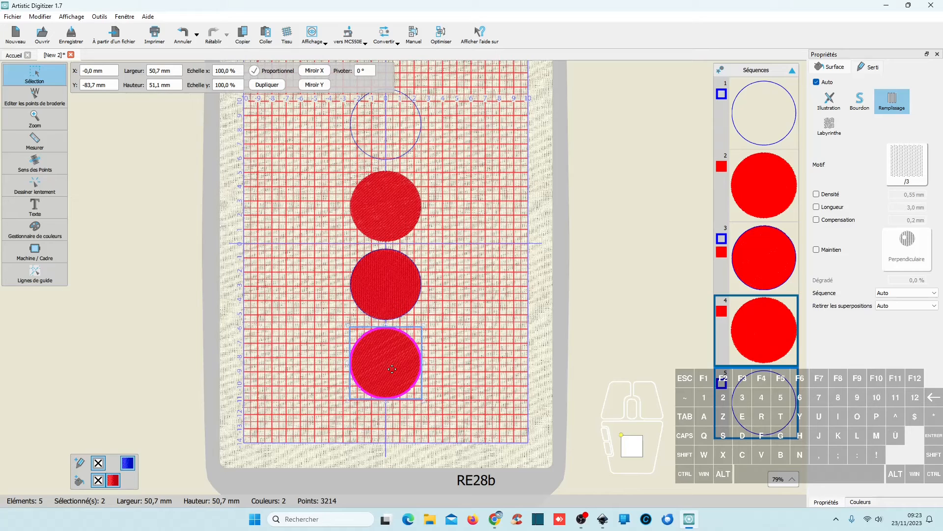
pyautogui.click(399, 288)
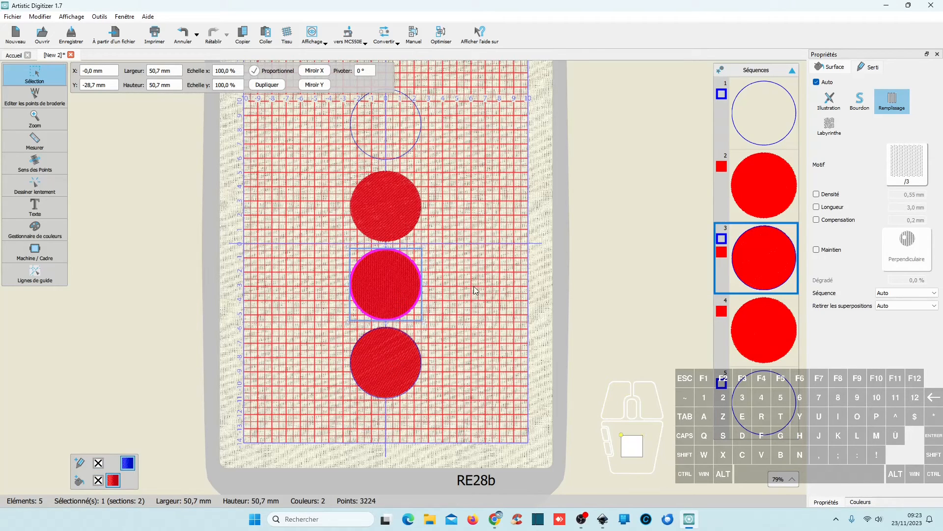
pyautogui.scroll(1, 473, 287)
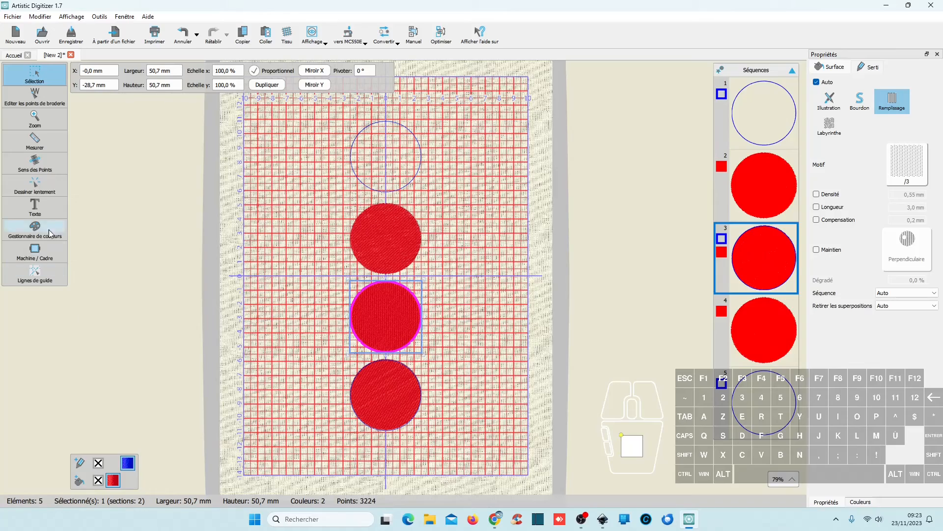
# Step: Run through the slow-draw stitch simulation to its end to examine the stitching order of the circles
pyautogui.click(35, 186)
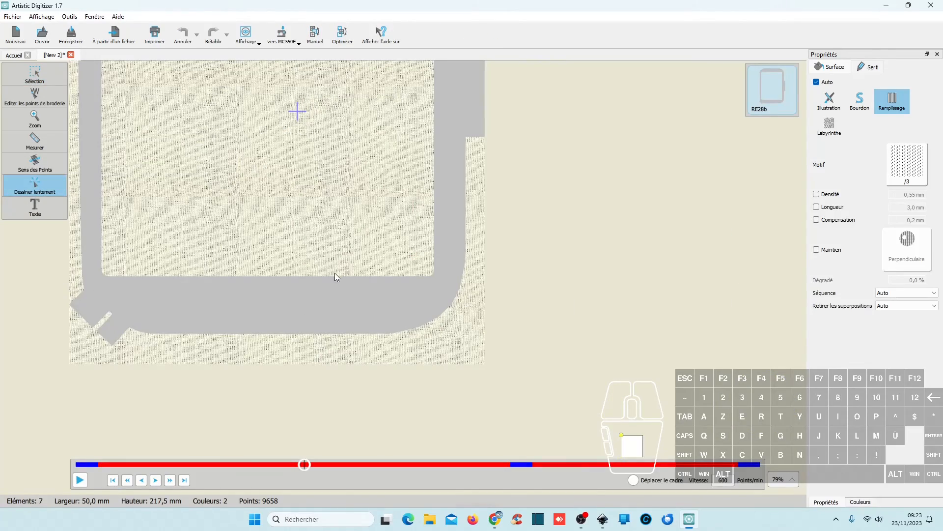
pyautogui.scroll(5, 335, 273)
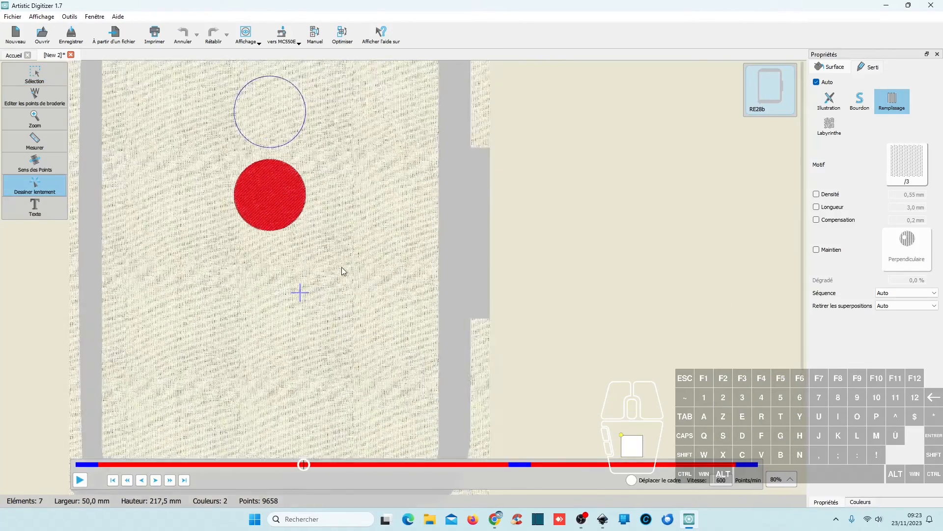
pyautogui.moveTo(304, 465)
pyautogui.mouseDown()
pyautogui.moveTo(681, 488)
pyautogui.moveTo(760, 479)
pyautogui.mouseUp()
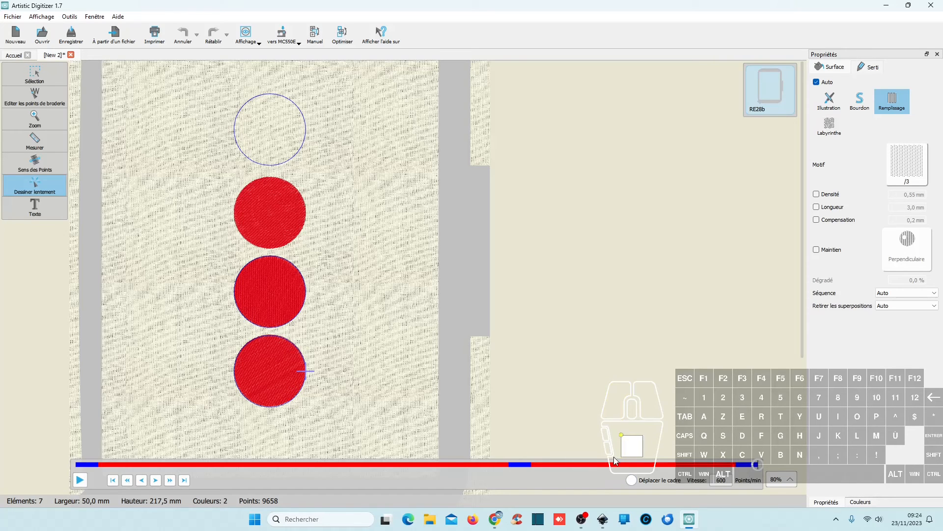
pyautogui.click(31, 80)
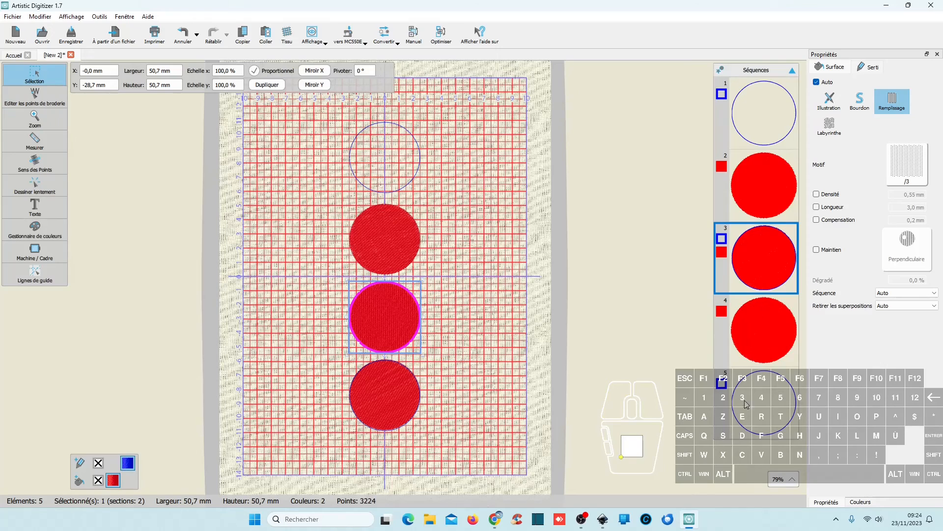
# Step: Switch to Inkscape to check the two R objects and the RC object, and return to Artistic Digitizer
pyautogui.click(606, 521)
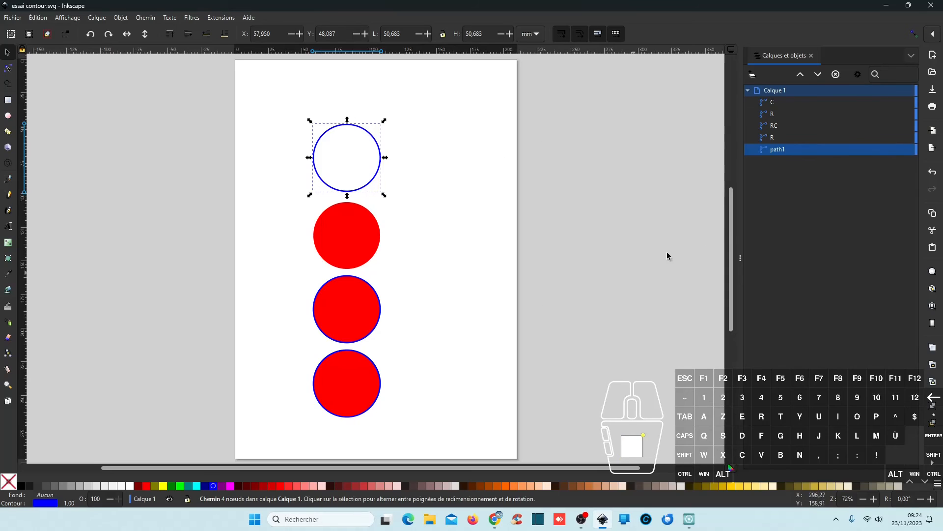
pyautogui.click(775, 138)
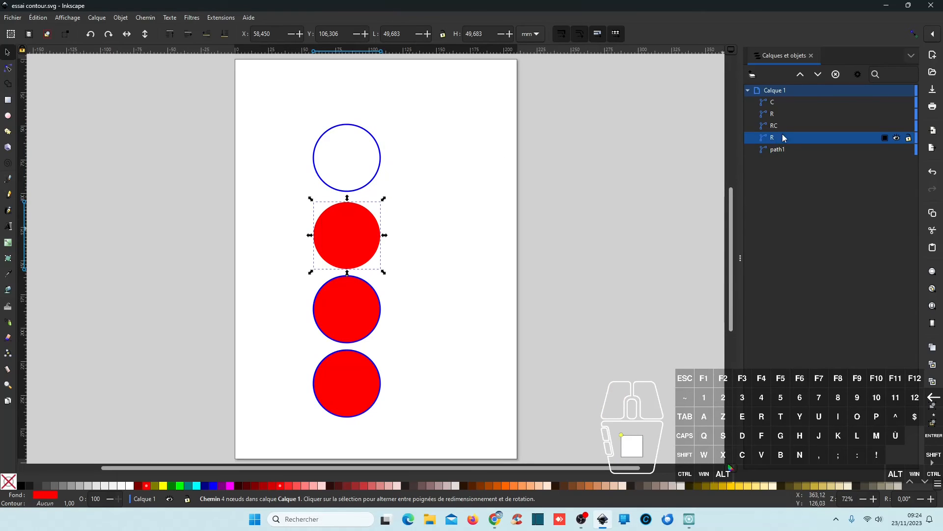
pyautogui.click(777, 112)
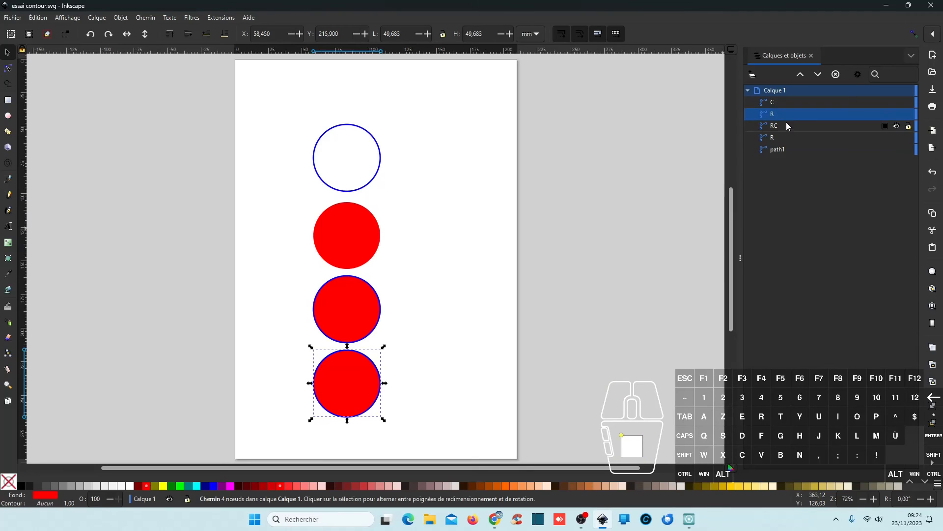
pyautogui.click(786, 124)
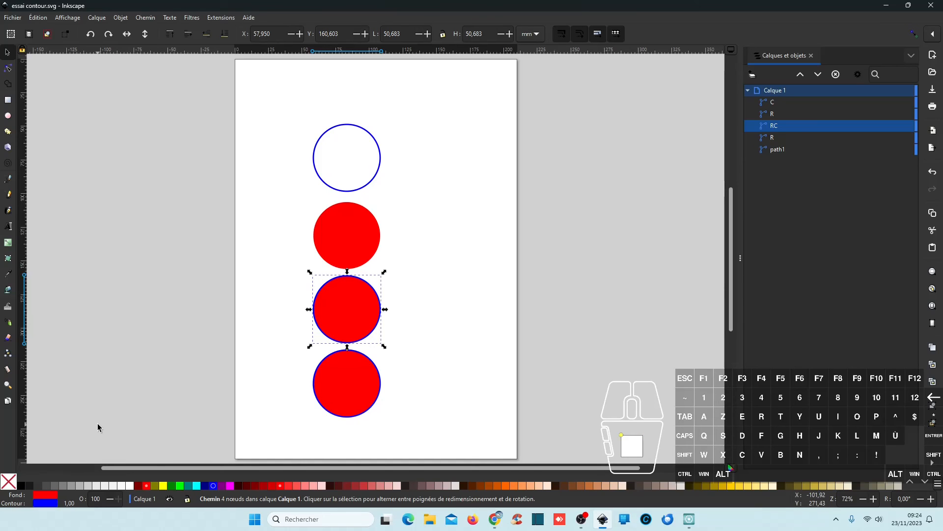
pyautogui.click(887, 5)
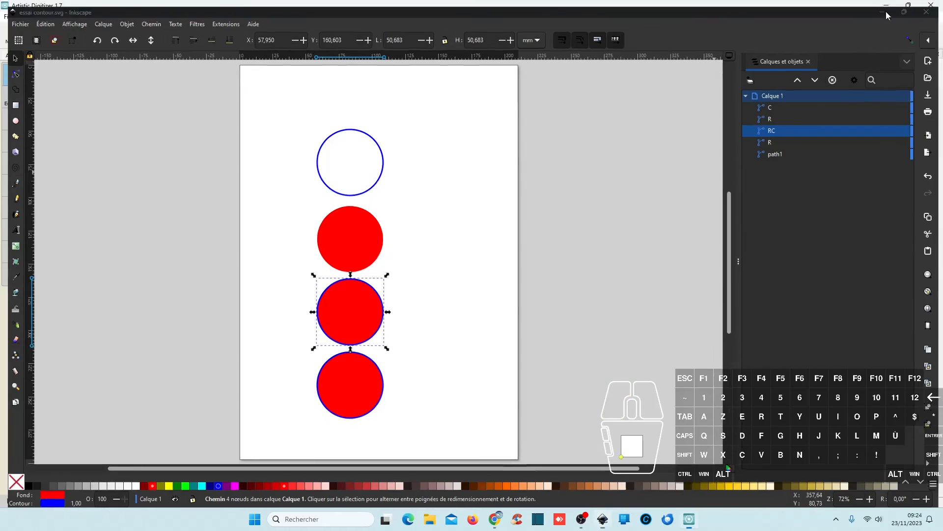